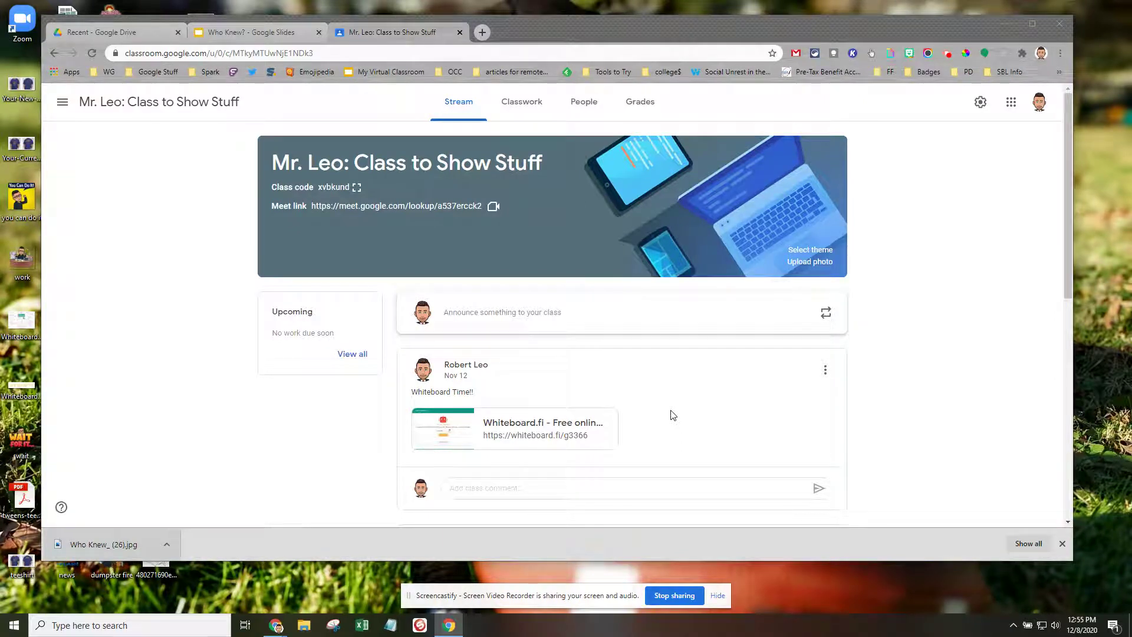
Step: From Classwork, open the student work for the Google Slides Q&A assignment
left_click(526, 108)
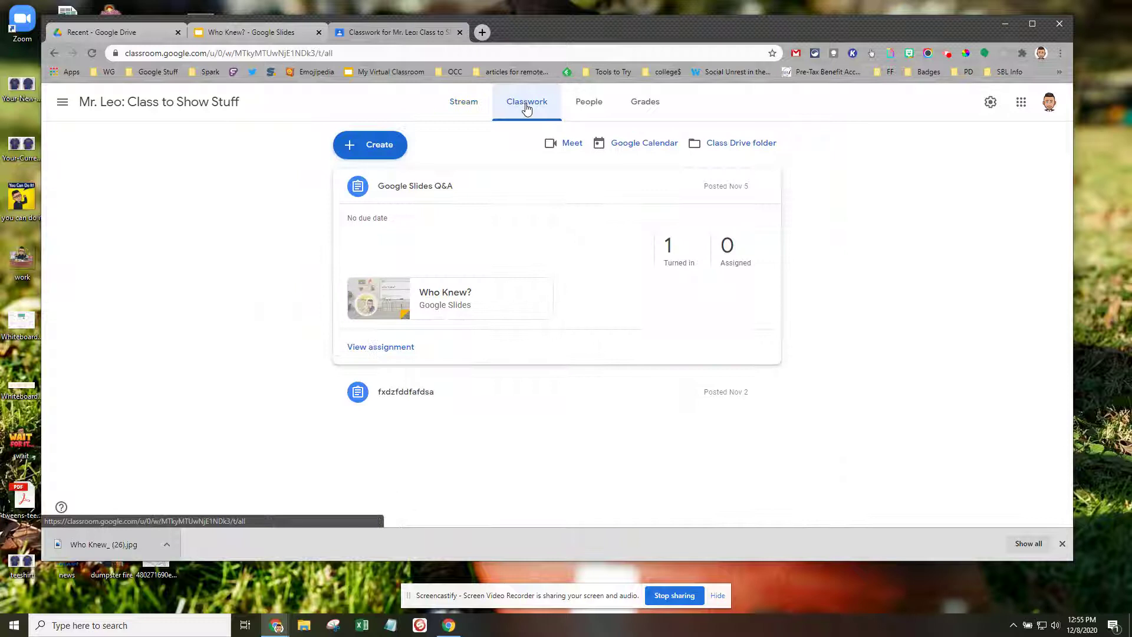
left_click(391, 348)
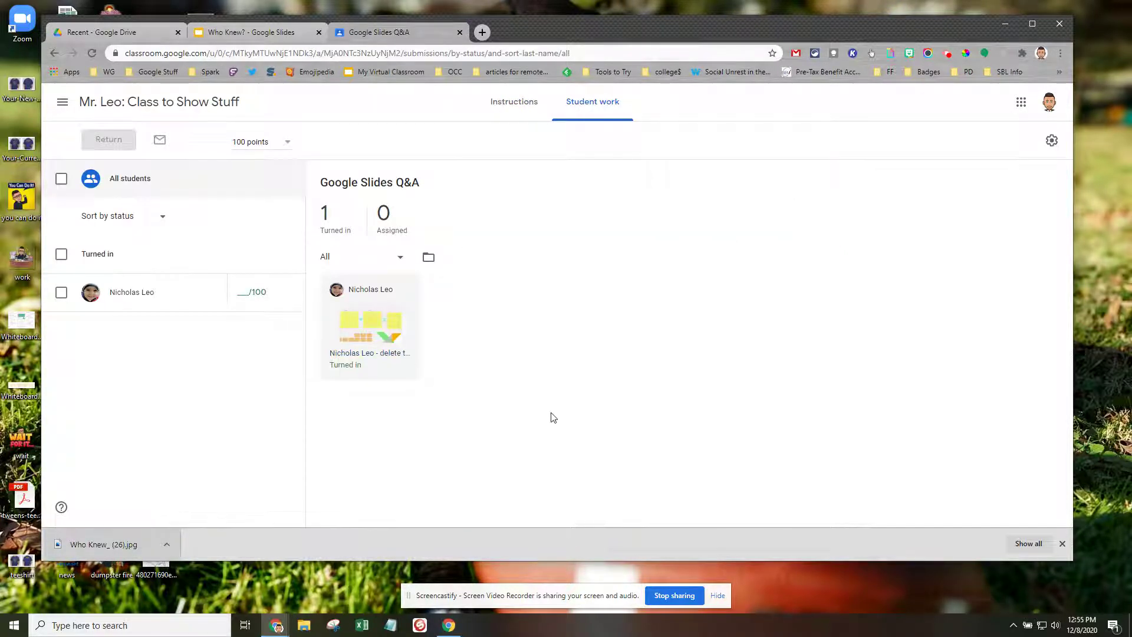
left_click(131, 293)
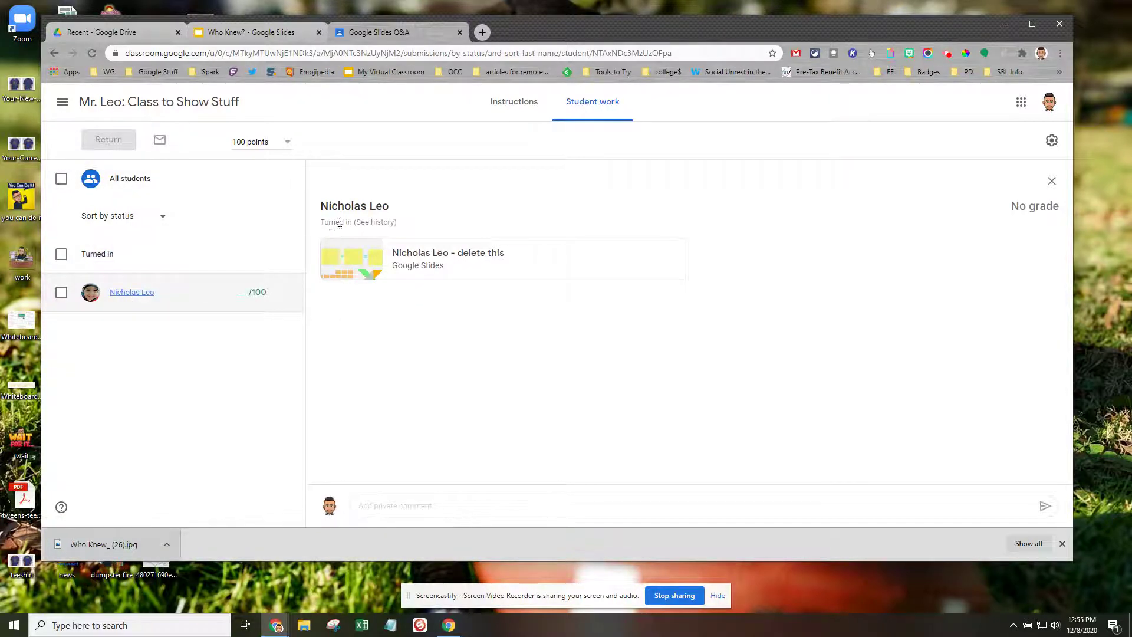
left_click(382, 231)
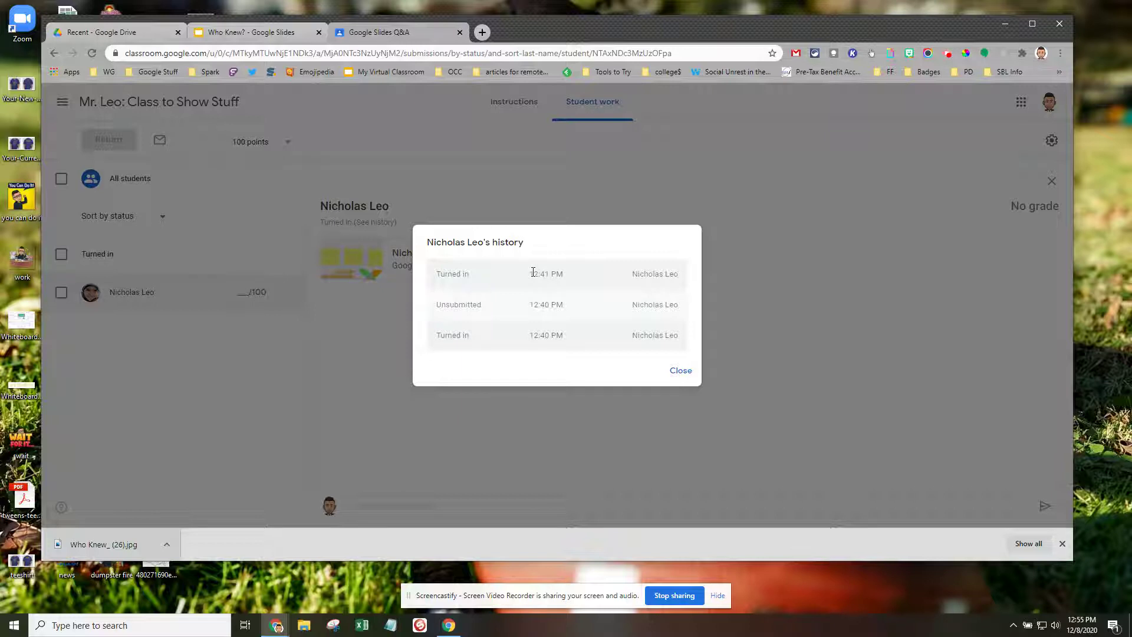
left_click(682, 370)
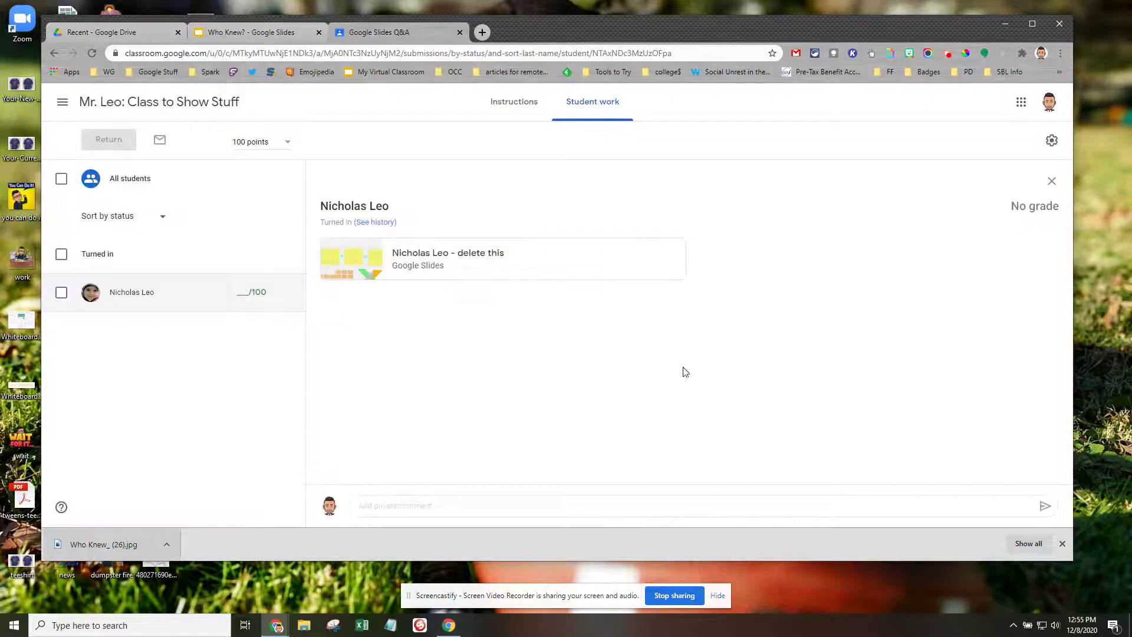
left_click(443, 261)
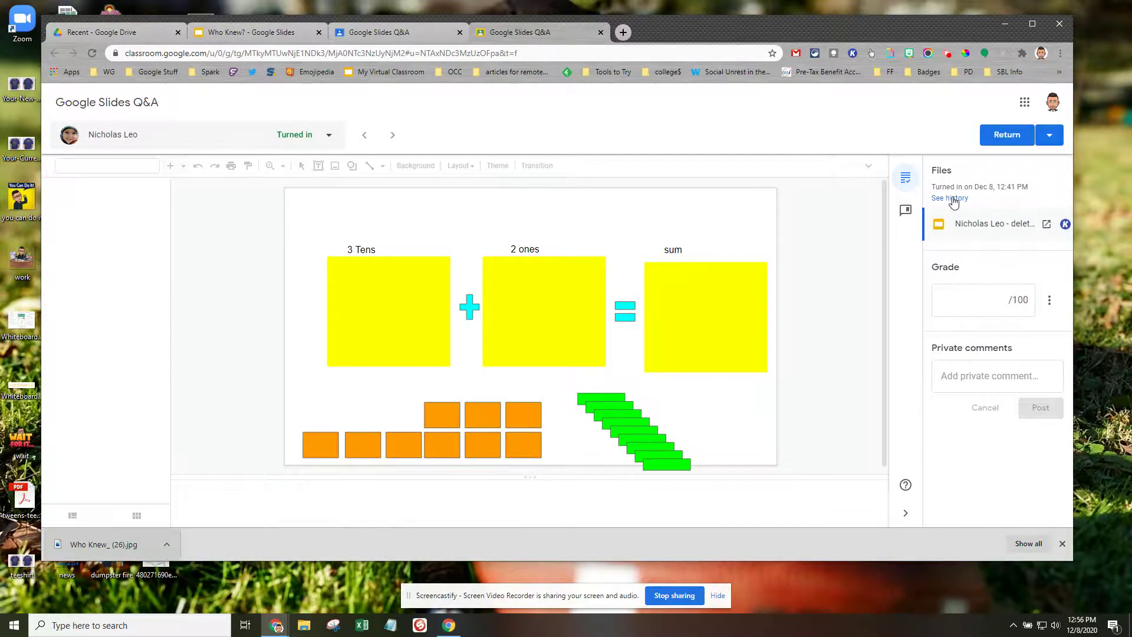
Step: Review the submission's turn-in history in the grading view, then close it
left_click(952, 199)
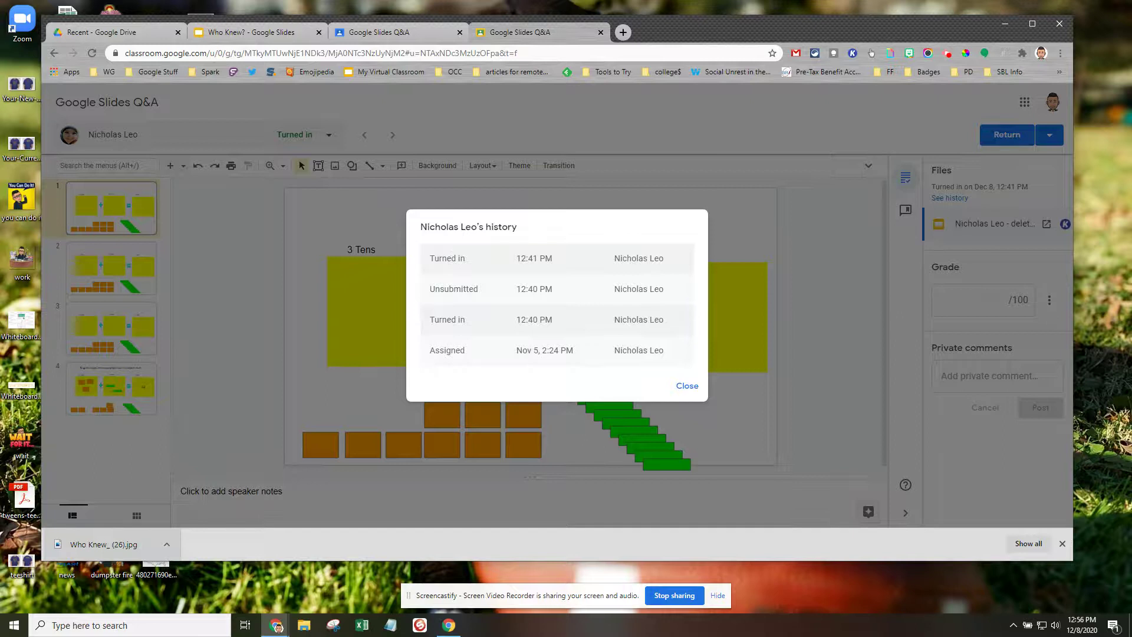
left_click(687, 386)
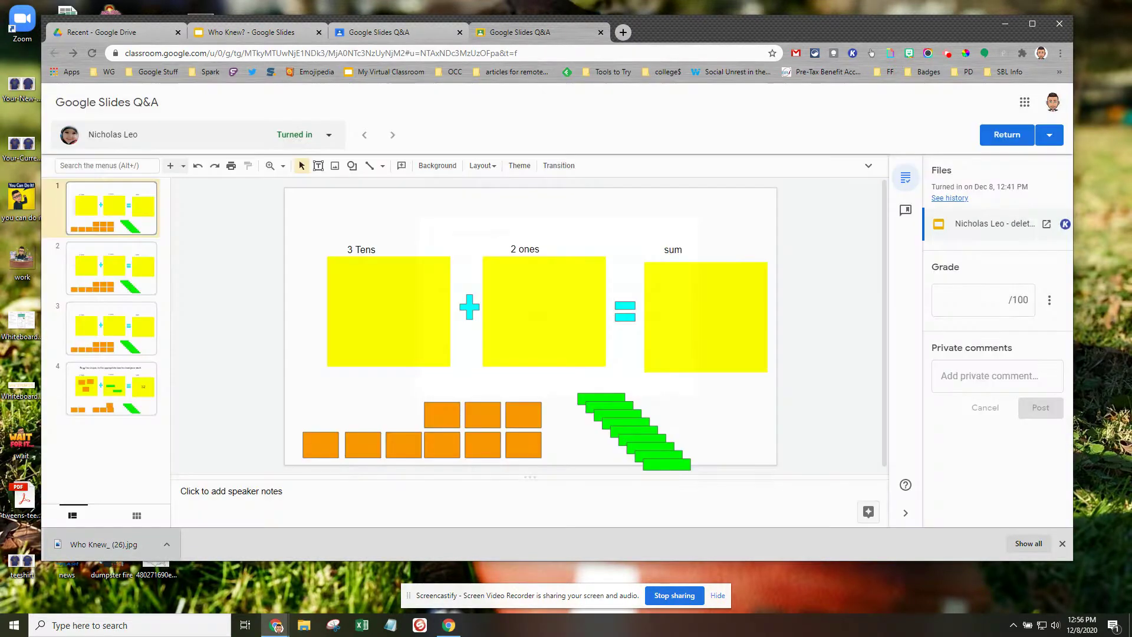